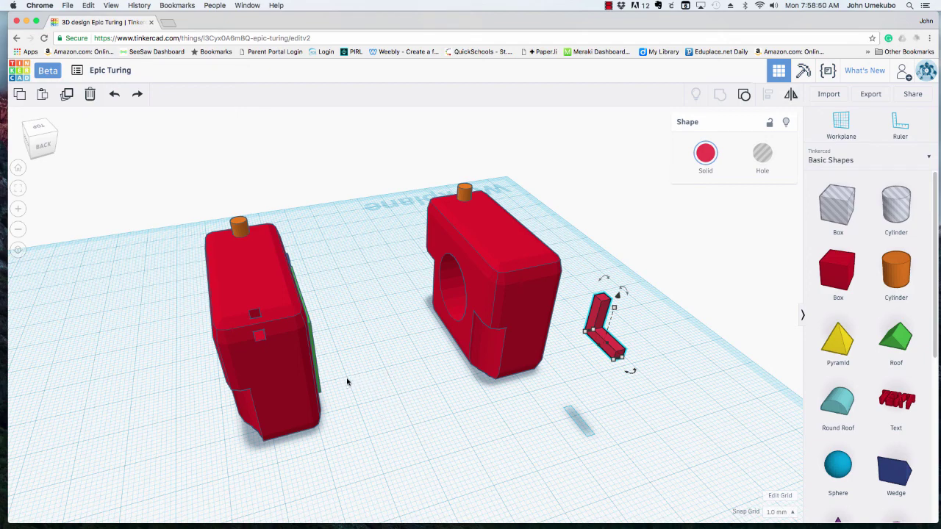
- Move the camera body without strap holes about 46 mm along one axis and 15 mm along the other, away from the finished camera
right_click_drag(347, 382, 414, 370)
left_click_drag(478, 295, 509, 253)
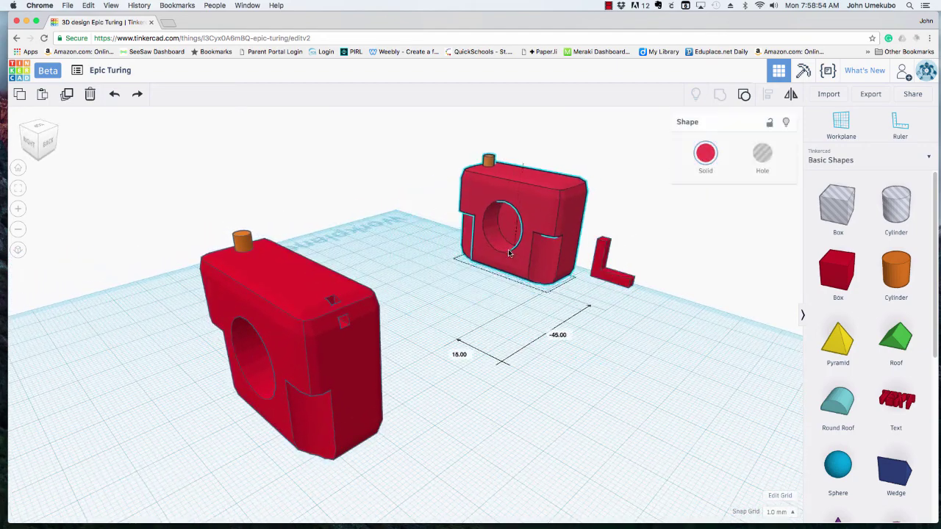
scroll(312, 346, "up", 3)
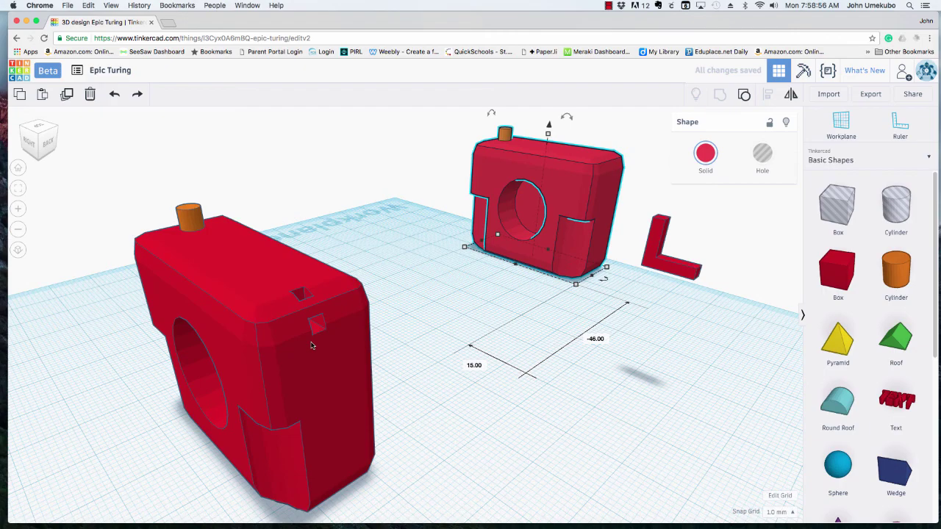
- Examine the two square strap openings in the top and side of the finished camera
right_click_drag(312, 345, 332, 240)
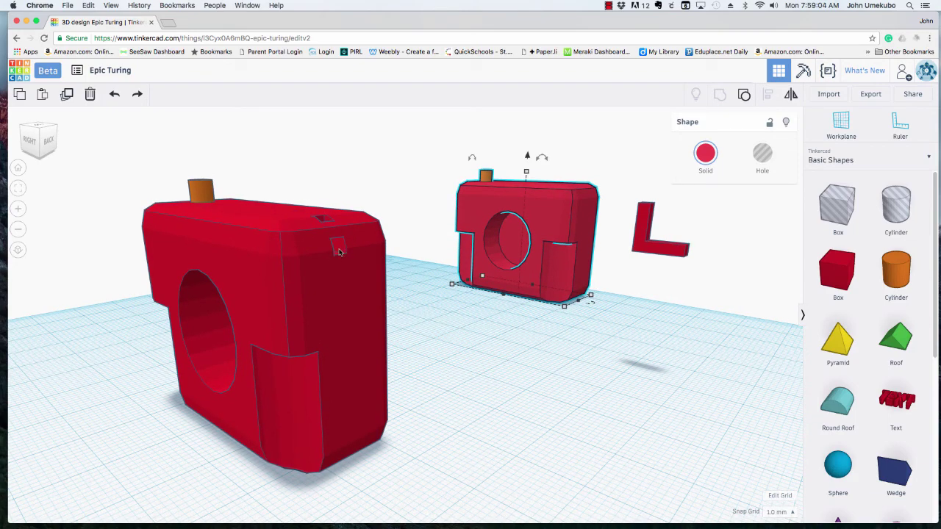
scroll(324, 244, "up", 8)
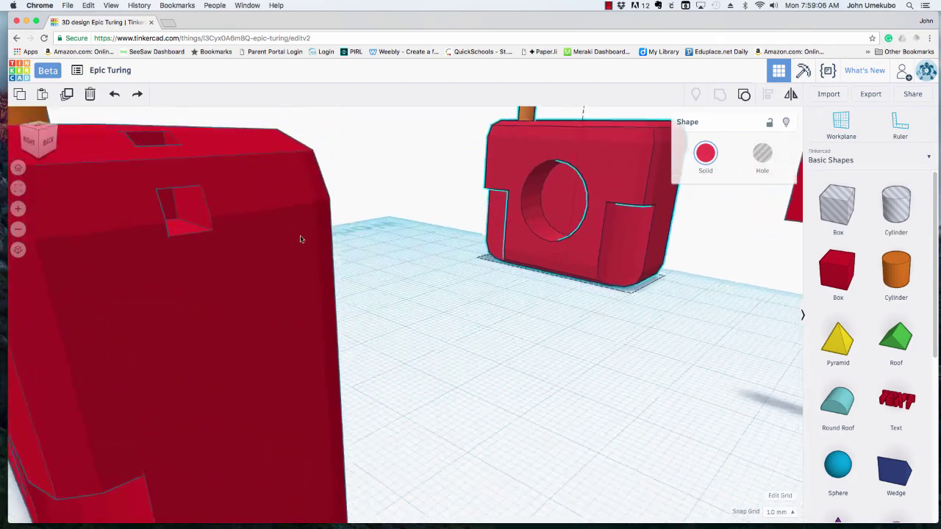
right_click_drag(301, 239, 309, 242)
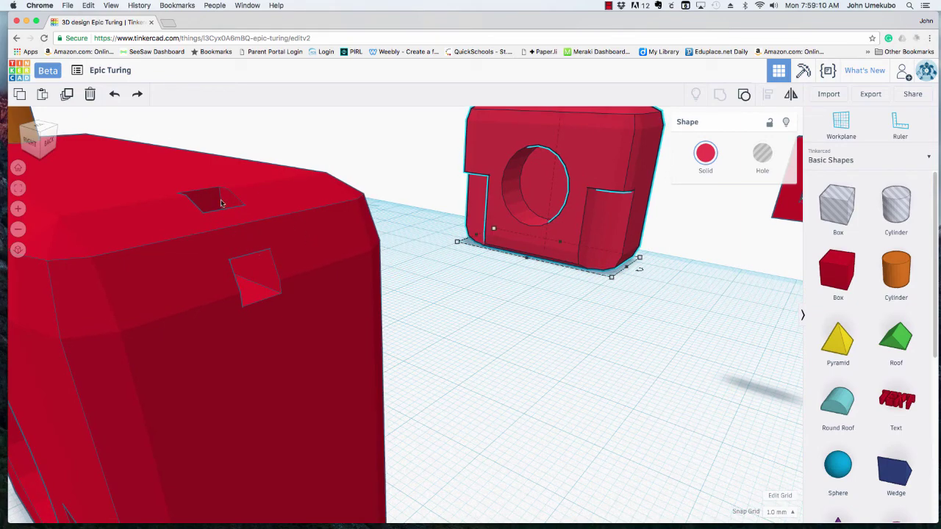
scroll(205, 263, "down", 5)
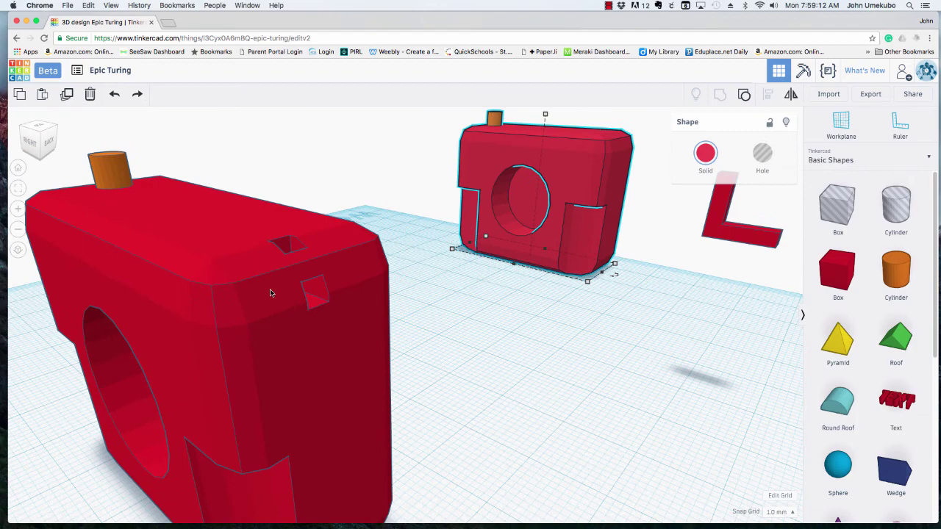
right_click_drag(308, 307, 264, 272)
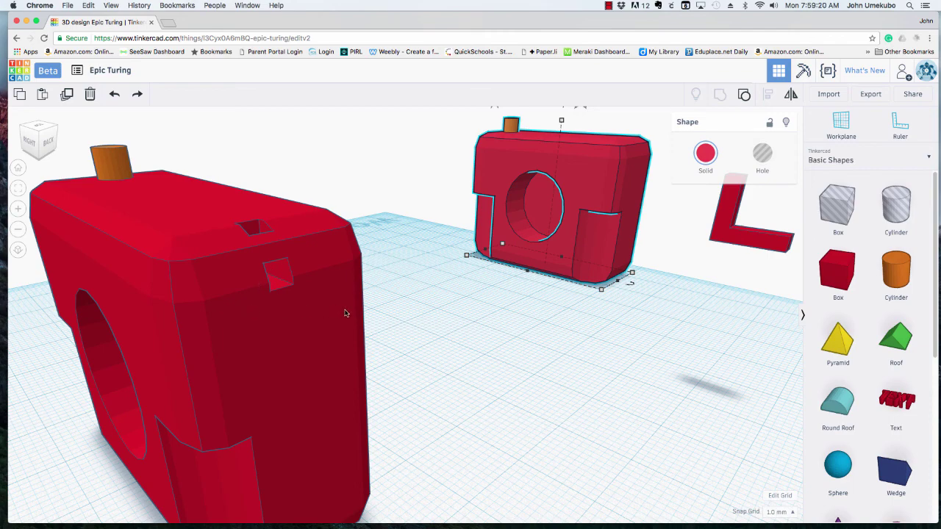
scroll(389, 317, "down", 5)
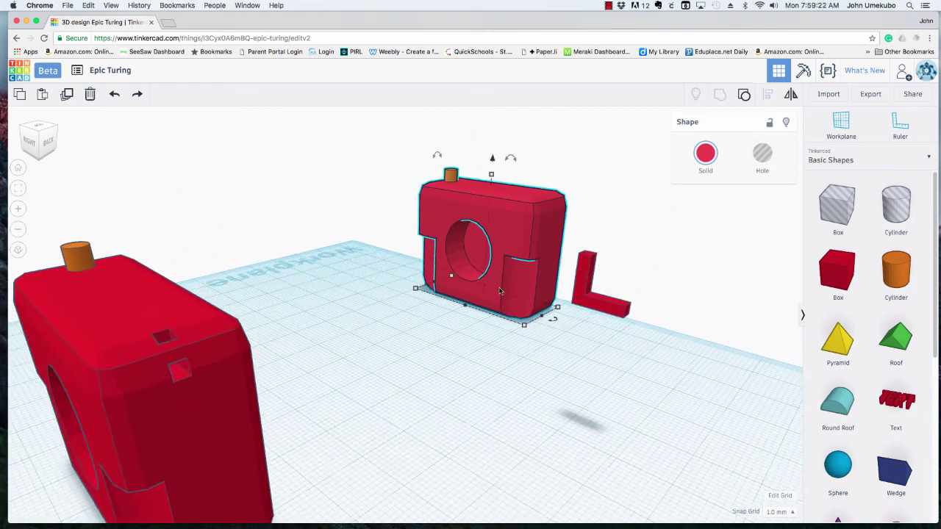
- Bring the camera body without strap holes closer, moving it about 46 mm along one axis and 25 mm along the other
left_click_drag(484, 294, 456, 380)
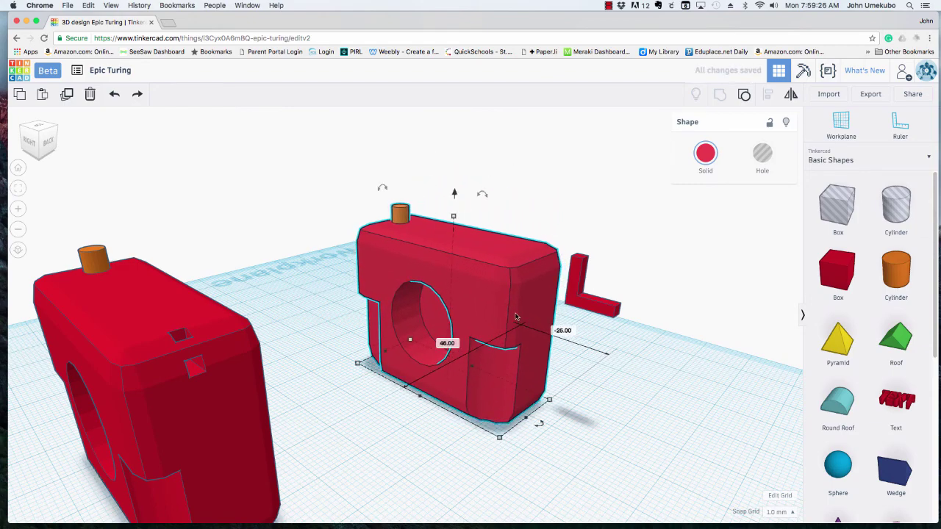
scroll(516, 315, "down", 2)
scroll(522, 306, "up", 2)
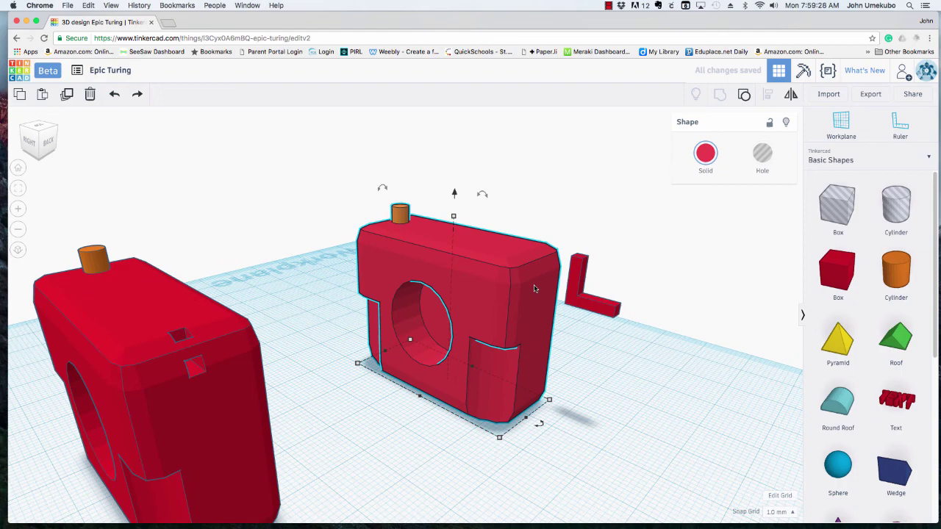
right_click_drag(601, 344, 552, 353)
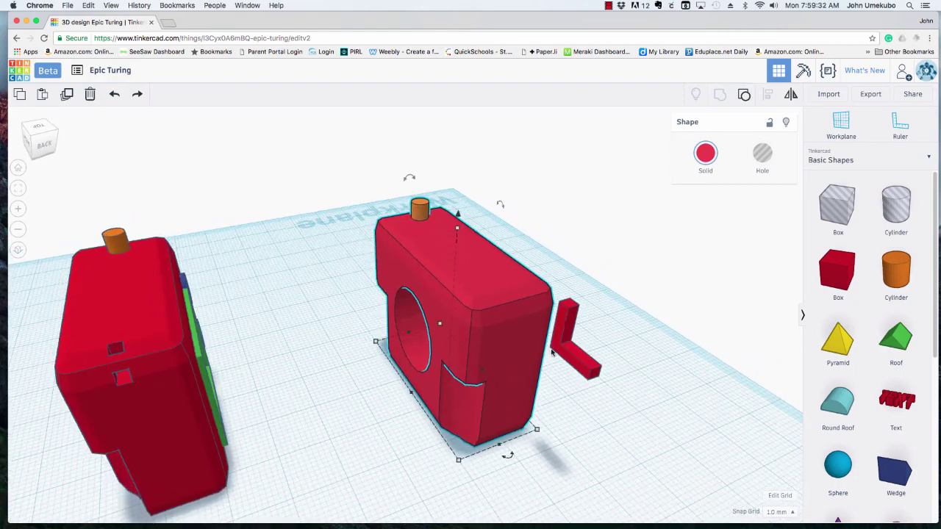
- Place the L-shaped piece in the upper corner of the camera body so its arms stick out of the top and side
left_click_drag(560, 356, 601, 358)
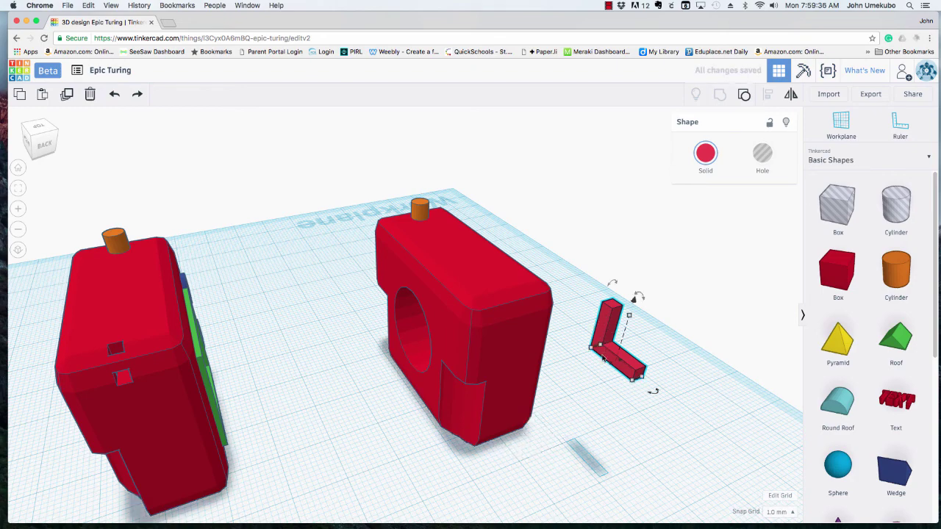
right_click_drag(606, 340, 602, 310)
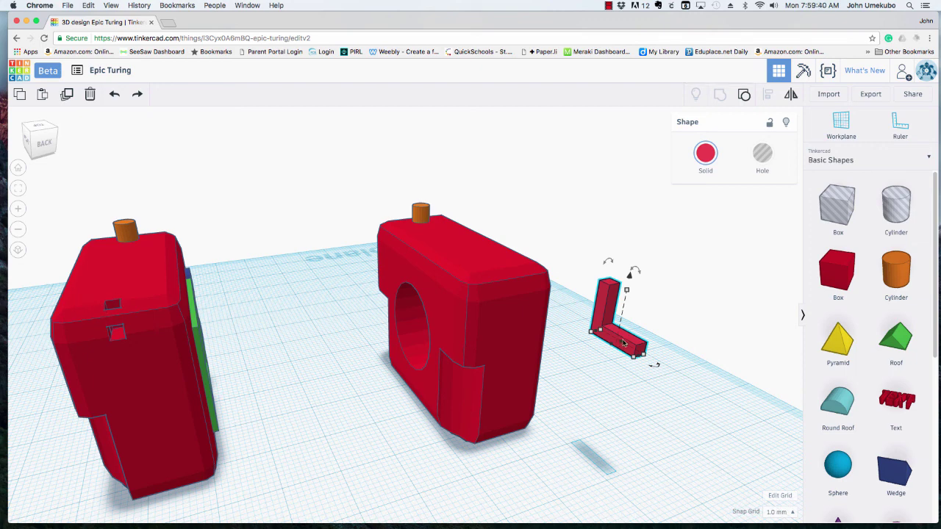
left_click(608, 312)
left_click_drag(609, 312, 519, 309)
left_click_drag(535, 274, 535, 247)
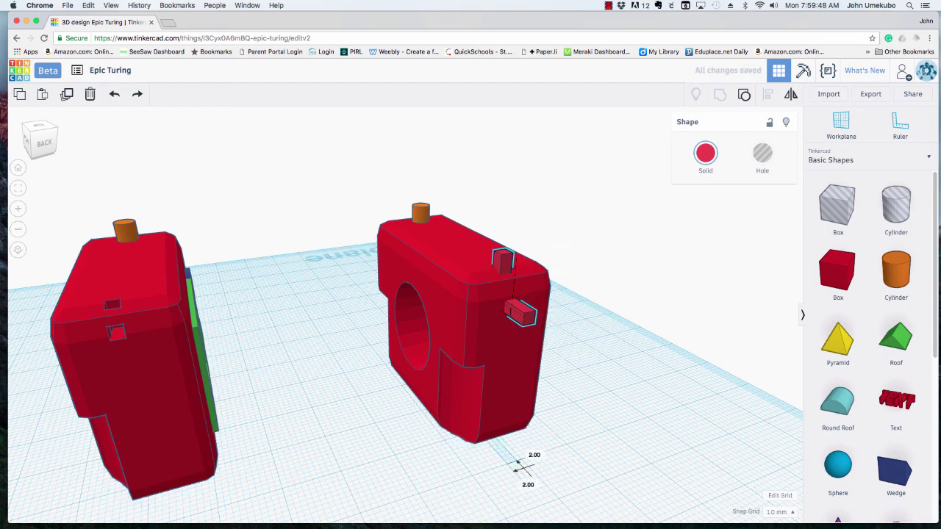
left_click_drag(515, 460, 519, 464)
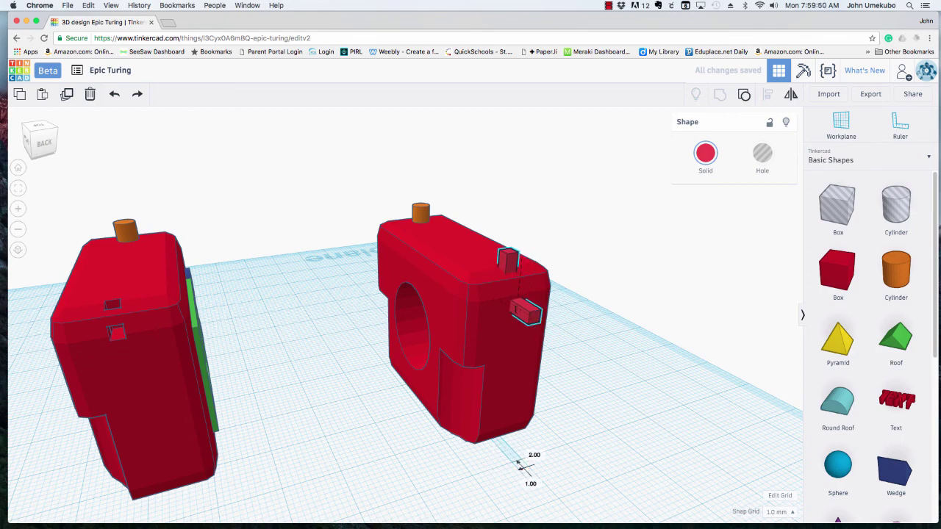
- Make the camera body transparent to expose the L-shaped piece inside it
scroll(513, 297, "up", 5)
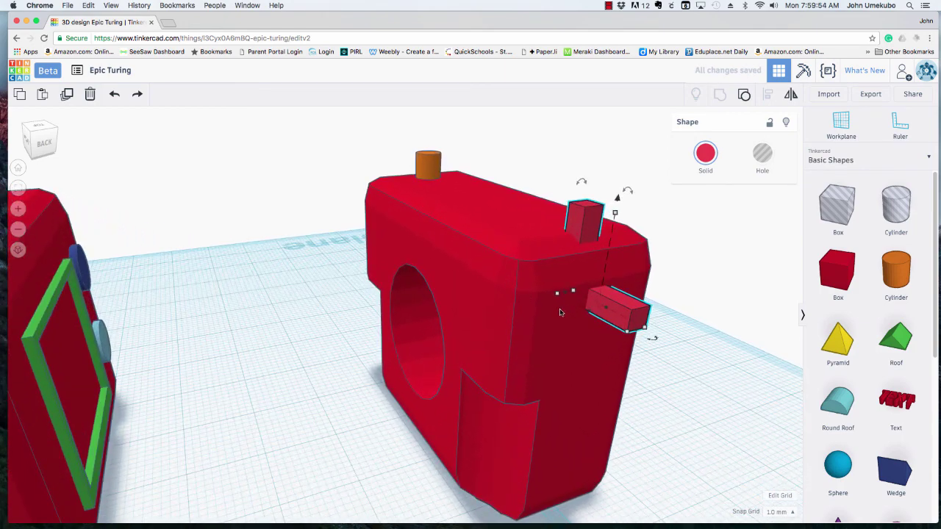
right_click_drag(559, 313, 574, 318)
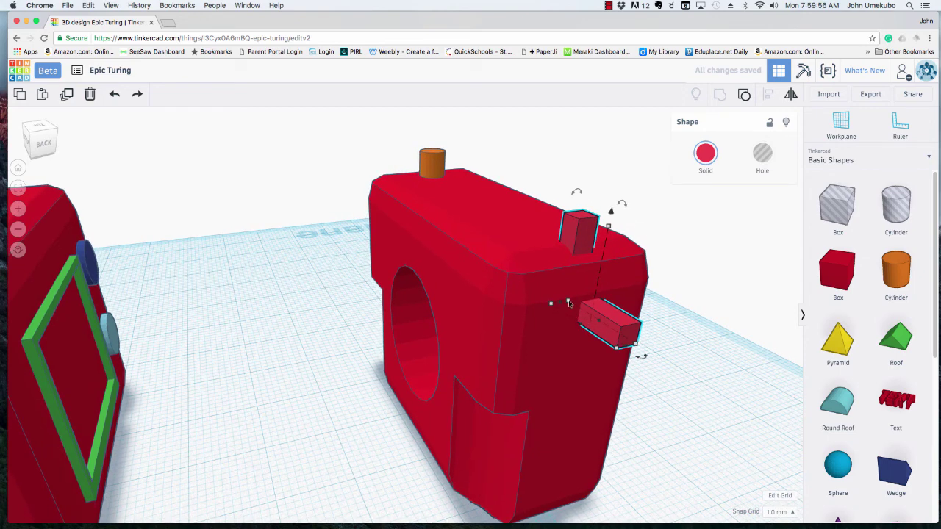
mouse_move(550, 304)
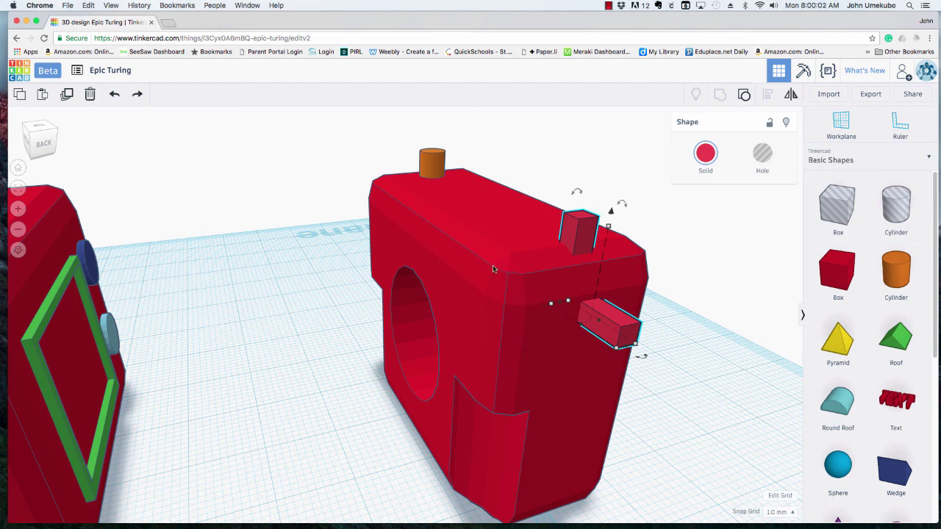
left_click(473, 230)
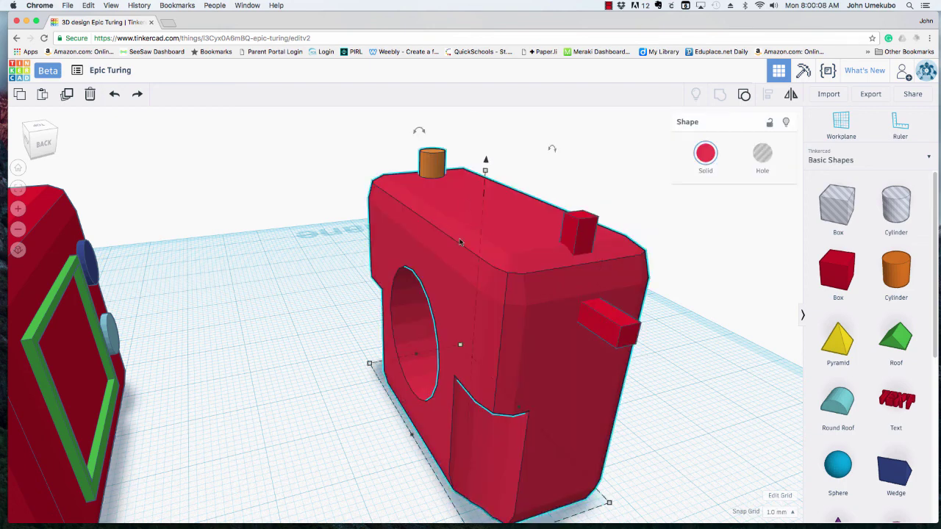
left_click(707, 155)
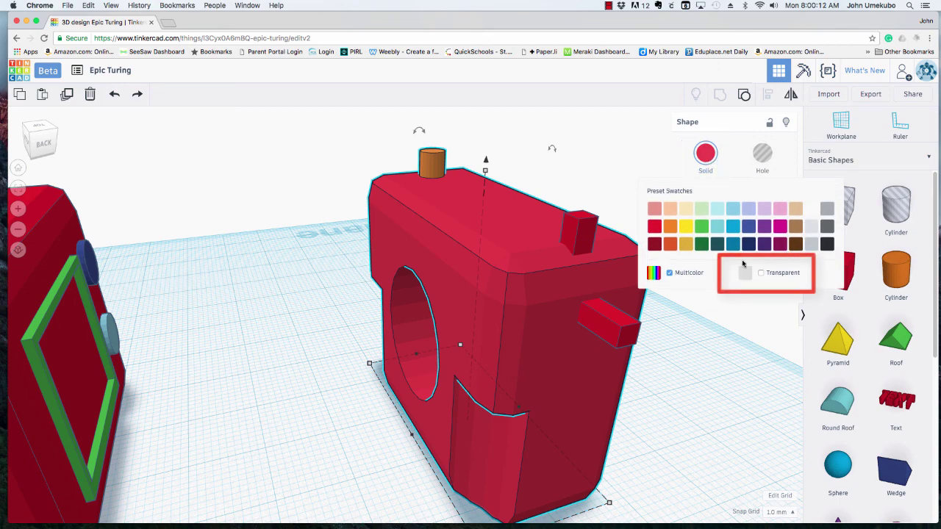
left_click(761, 273)
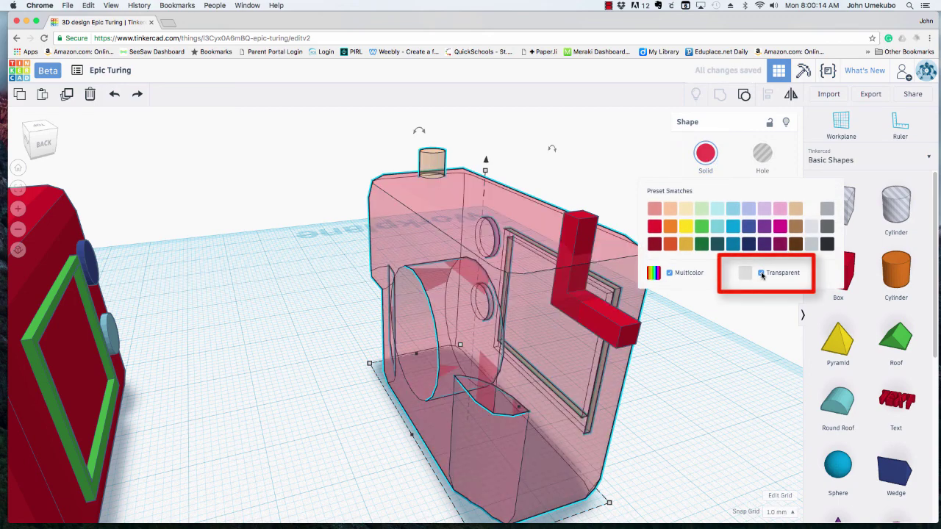
mouse_move(668, 362)
right_mouse_down()
mouse_move(533, 322)
mouse_move(574, 313)
mouse_move(645, 356)
mouse_move(558, 248)
right_mouse_up()
- Adjust the L-shaped piece's height and its position across the thickness of the transparent body, keeping both arm ends outside the camera
left_click(537, 230)
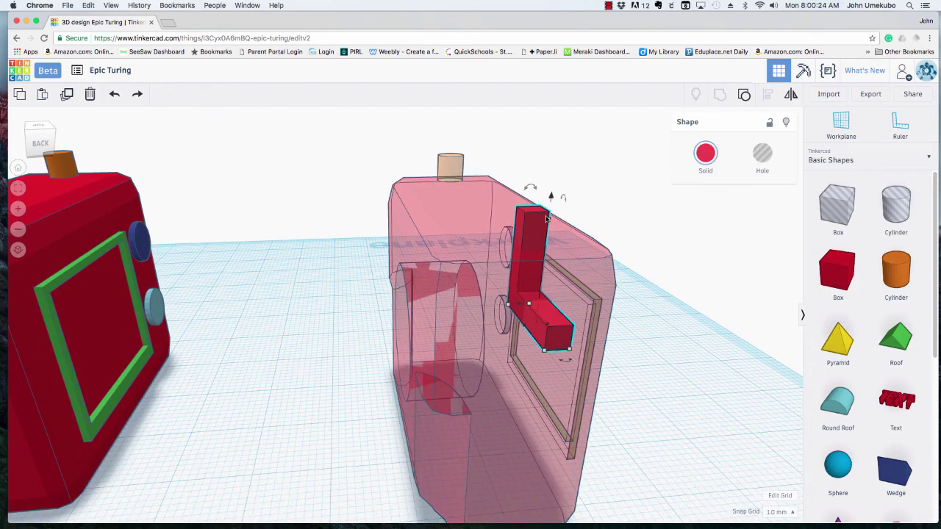
left_click_drag(552, 199, 549, 169)
right_click_drag(549, 170, 514, 266)
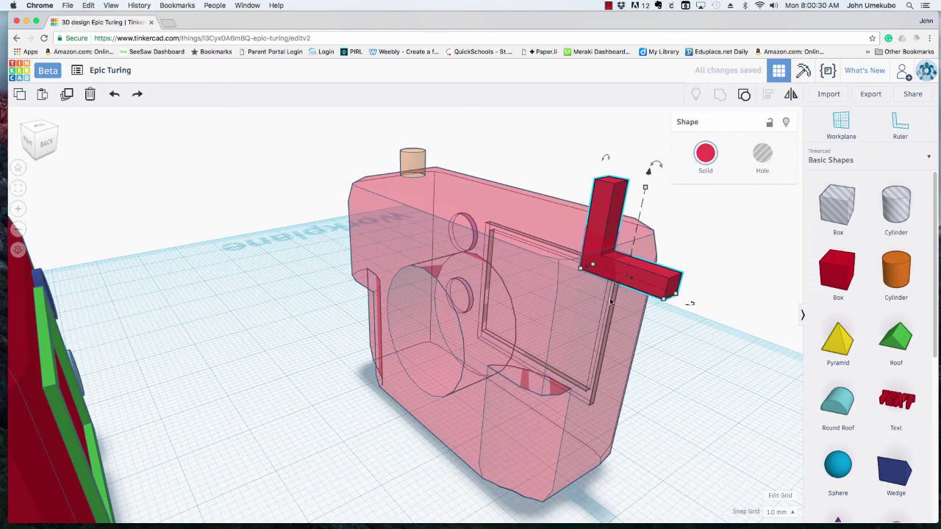
right_click_drag(610, 302, 496, 311)
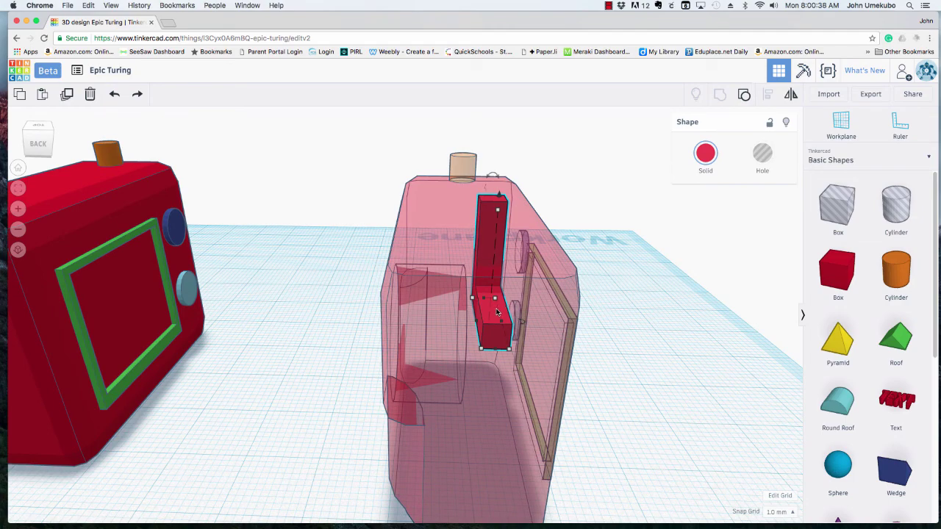
left_click_drag(497, 312, 485, 309)
right_click_drag(420, 304, 596, 292)
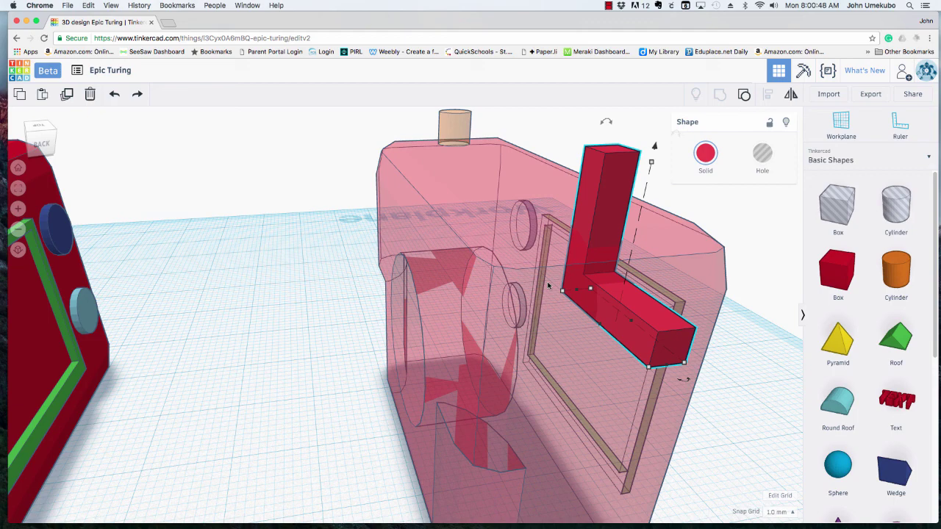
scroll(547, 285, "up", 5)
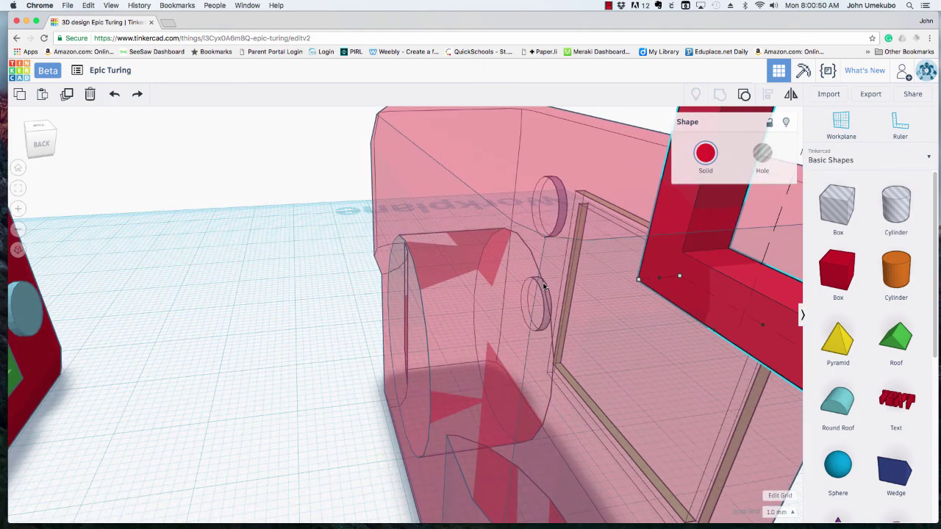
scroll(544, 287, "down", 6)
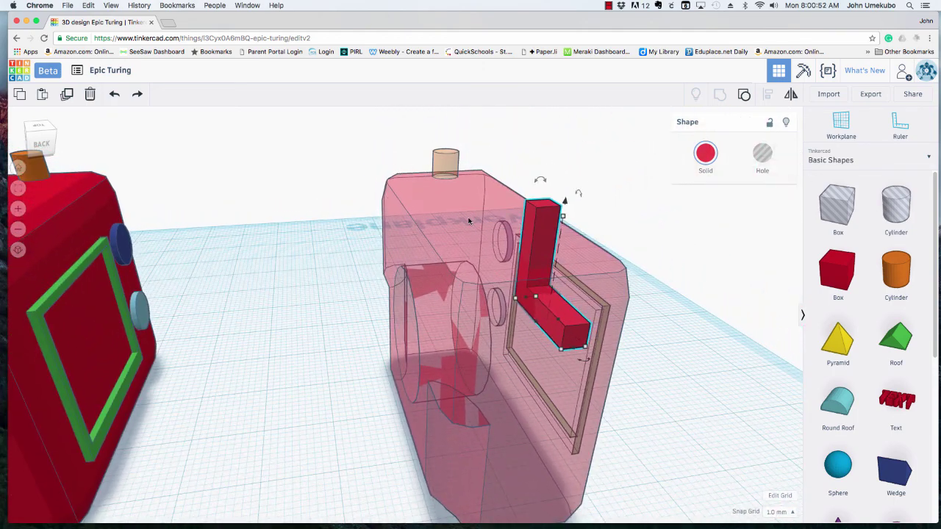
- Turn off transparency for the camera body
left_click(447, 211)
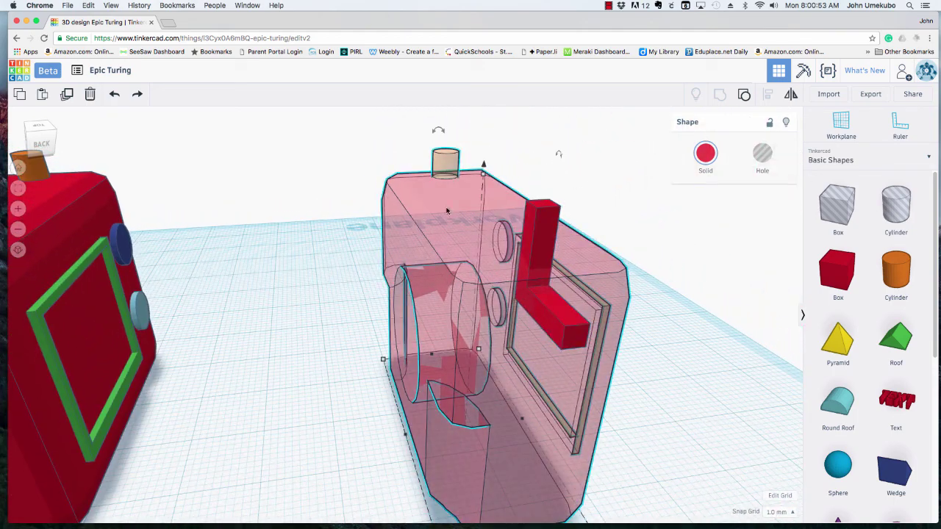
left_click(704, 151)
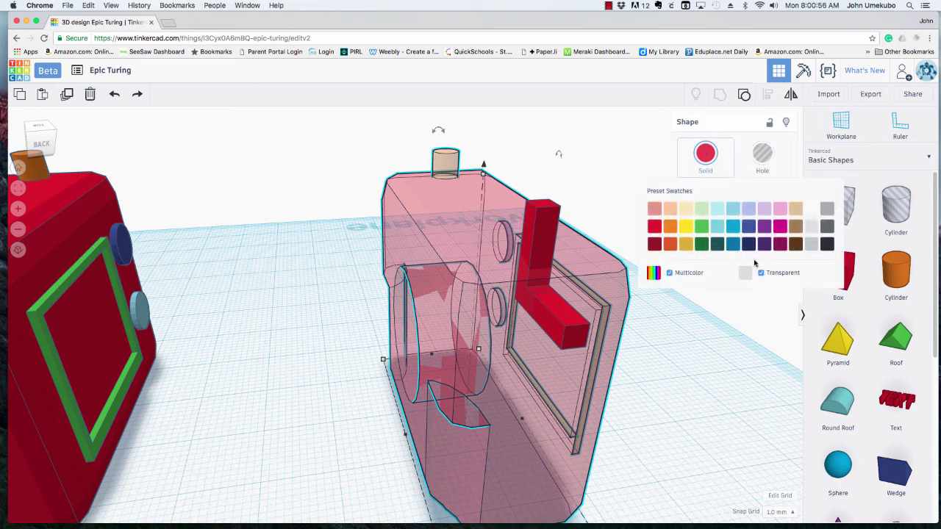
left_click(782, 277)
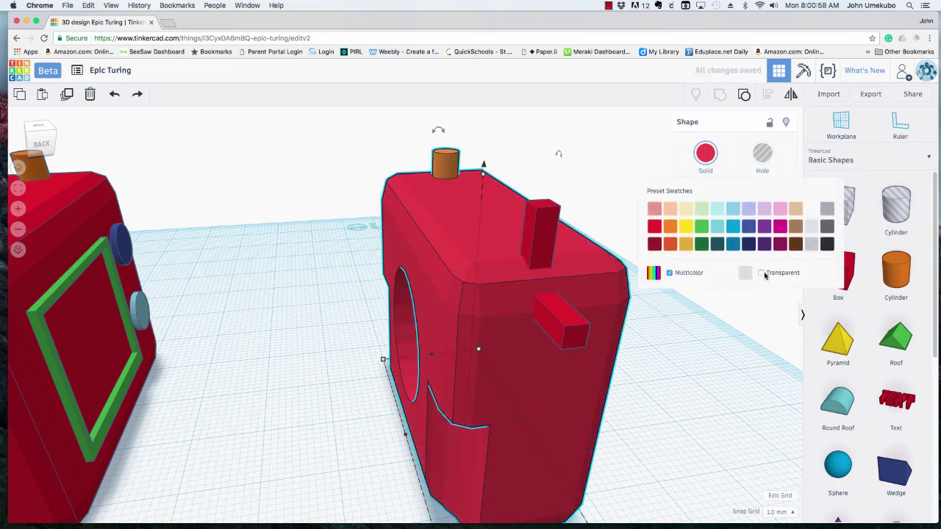
- Turn the L-shaped piece into a hole and group it with the camera body to cut the strap opening
left_click(562, 320)
left_click(541, 233, "shift")
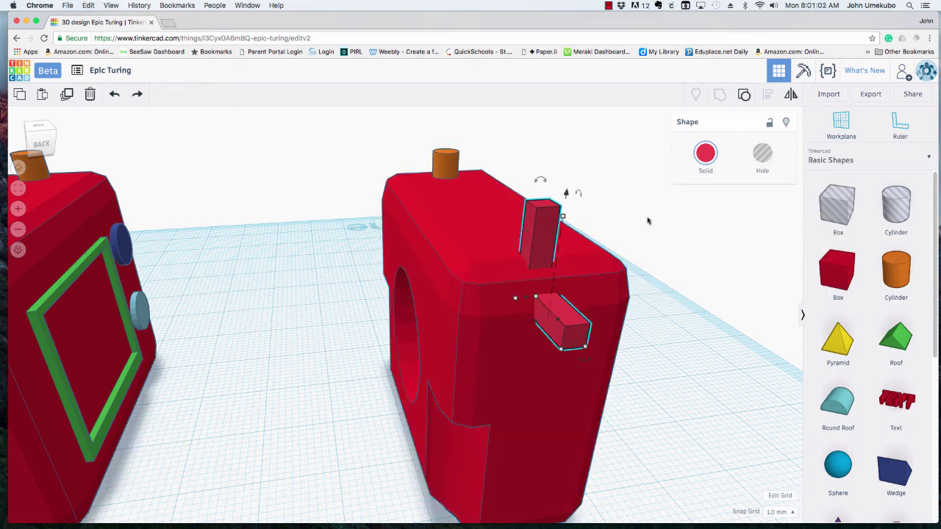
left_click(762, 153)
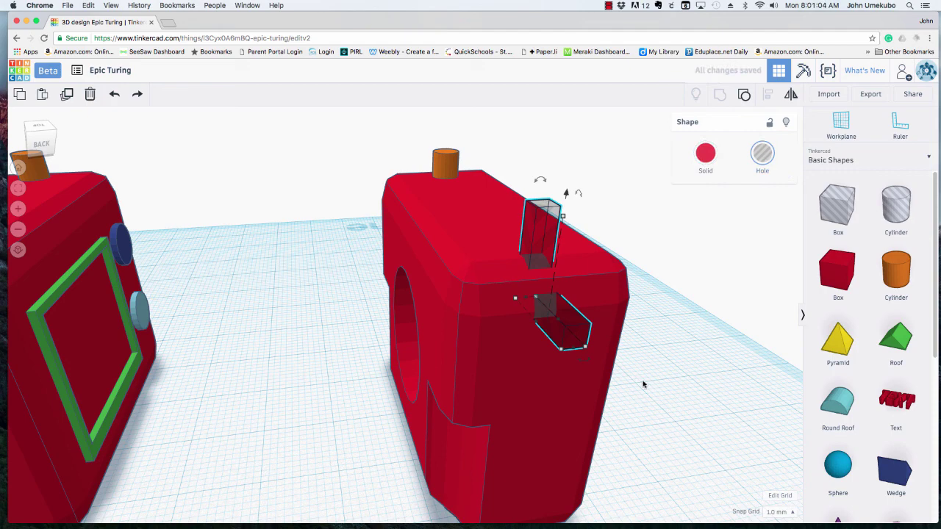
left_click(482, 235, "shift")
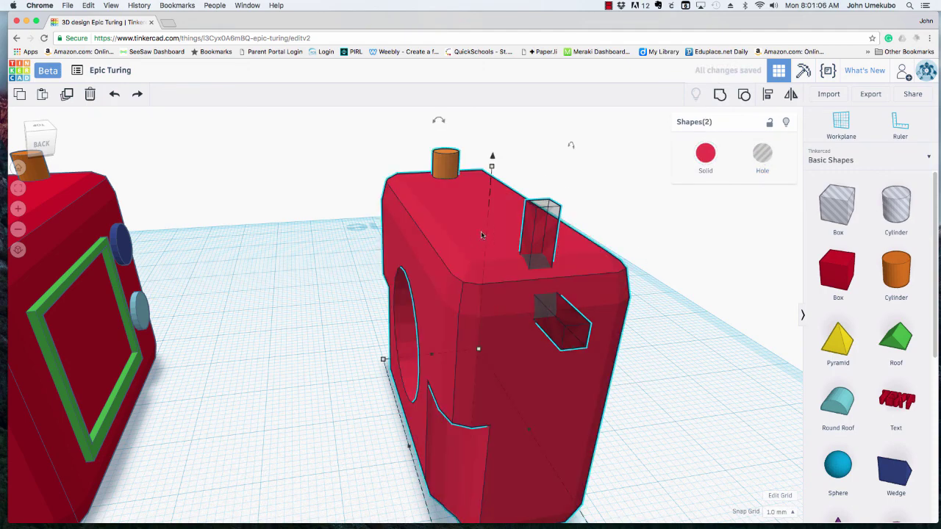
left_click(721, 94)
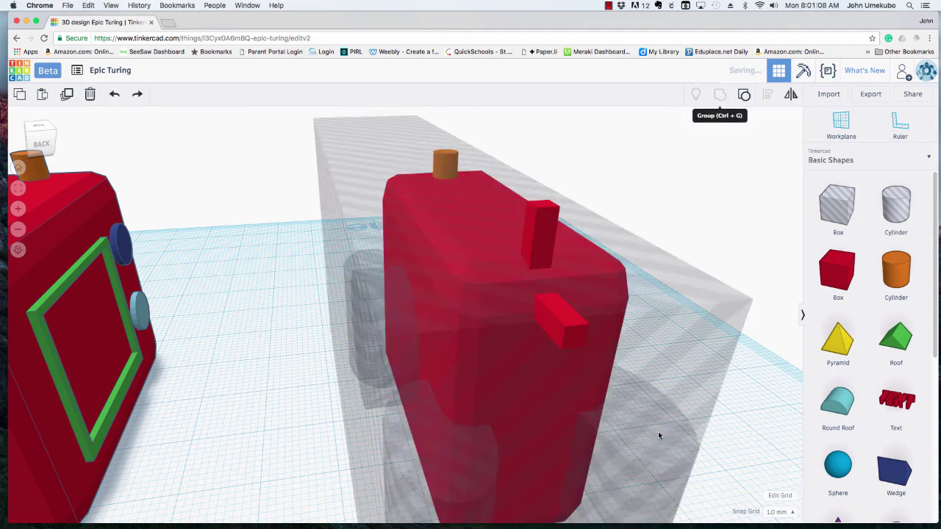
right_click_drag(643, 422, 624, 426)
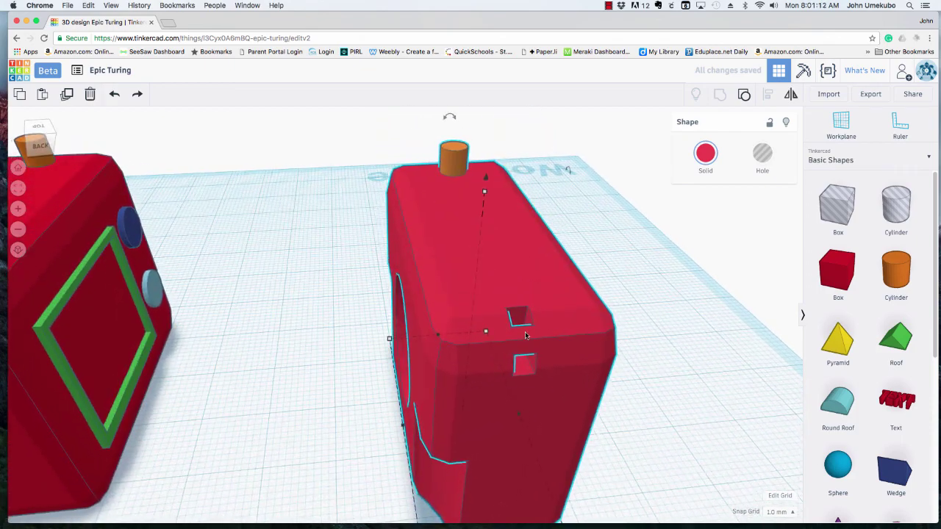
scroll(599, 451, "down", 10)
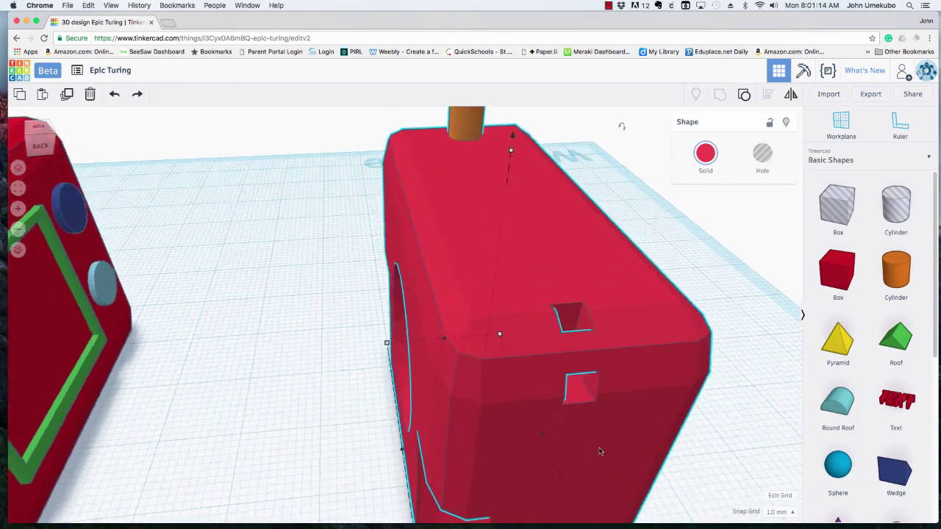
right_click_drag(266, 412, 388, 323)
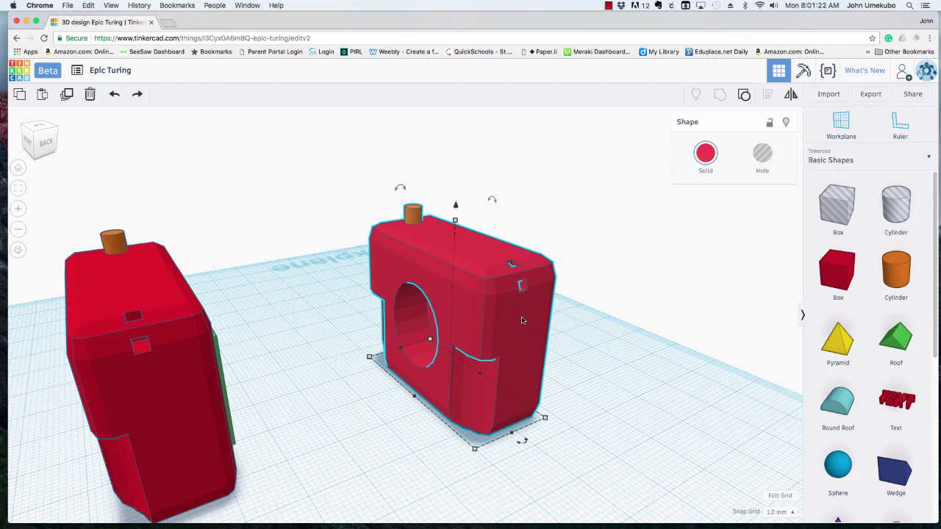
left_click(608, 5)
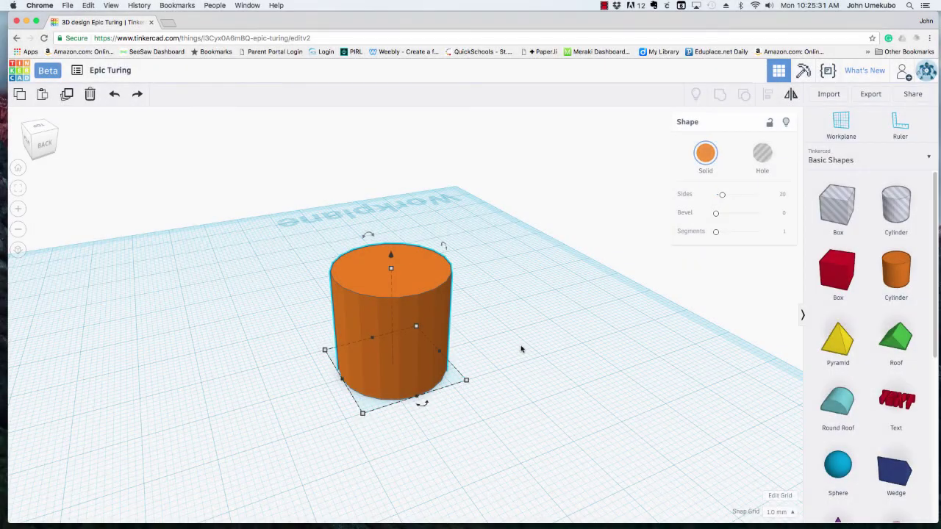
- Duplicate the orange cylinder and place the copy beside the original, about 26 mm along and 2 mm across
mouse_move(518, 358)
right_mouse_down()
mouse_move(515, 343)
mouse_move(510, 365)
right_mouse_up()
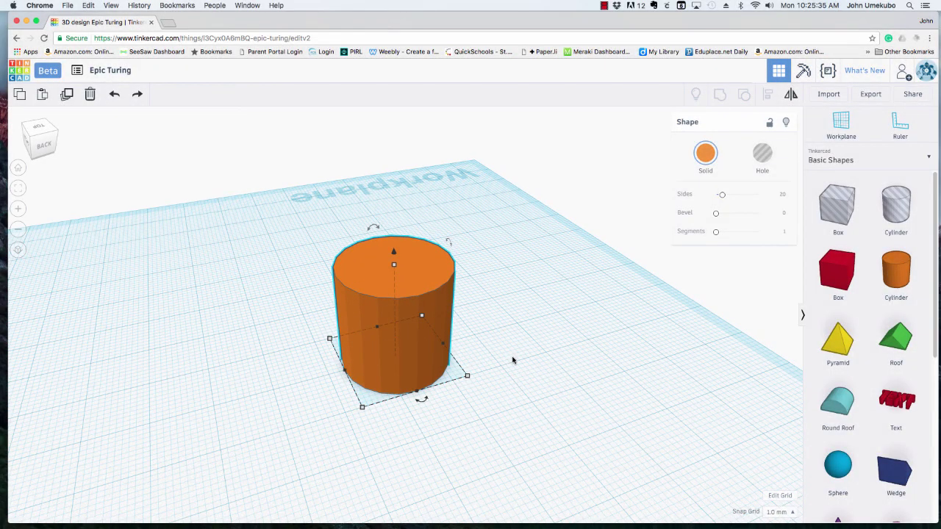
right_click_drag(518, 358, 405, 307)
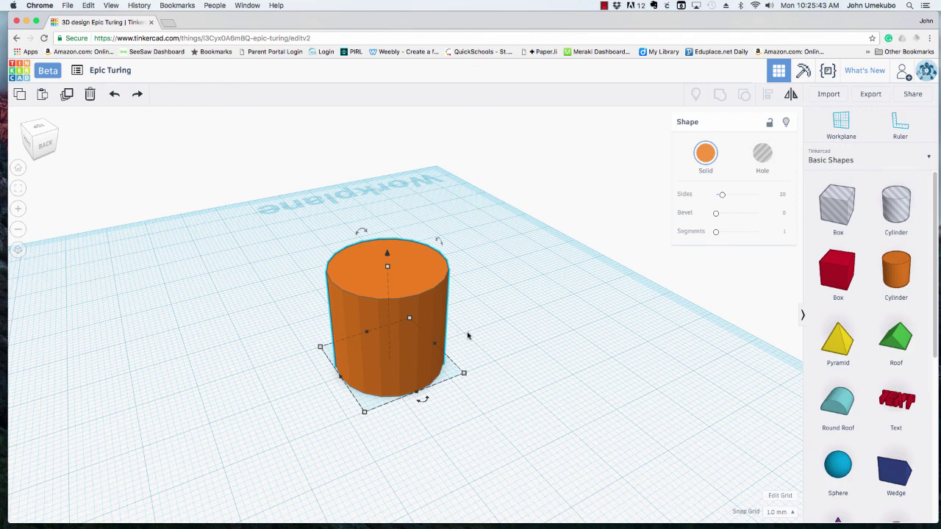
right_click_drag(479, 334, 415, 339)
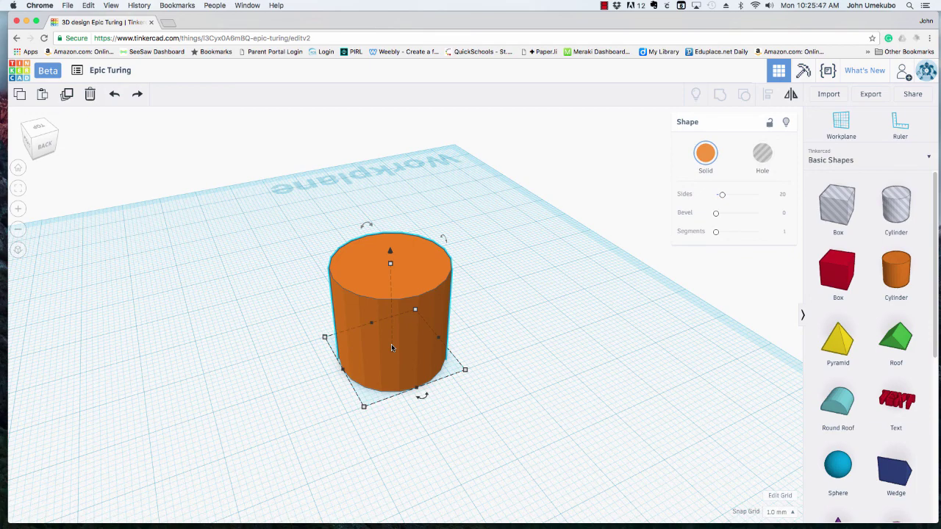
left_click_drag(391, 344, 534, 309, "alt")
key("Up")
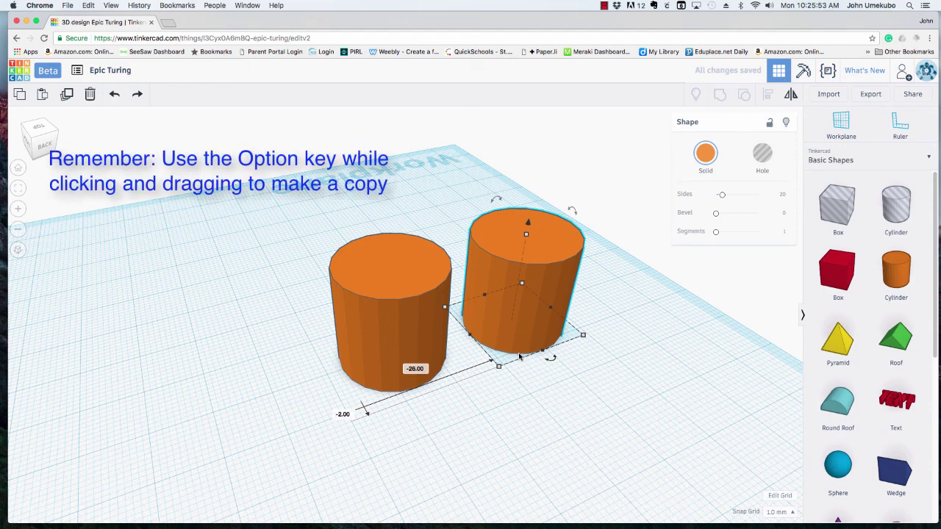
- Resize the copied cylinder to 18 by 18 mm and 23 mm high, and move it into the middle of the original cylinder
left_click_drag(498, 365, 502, 358)
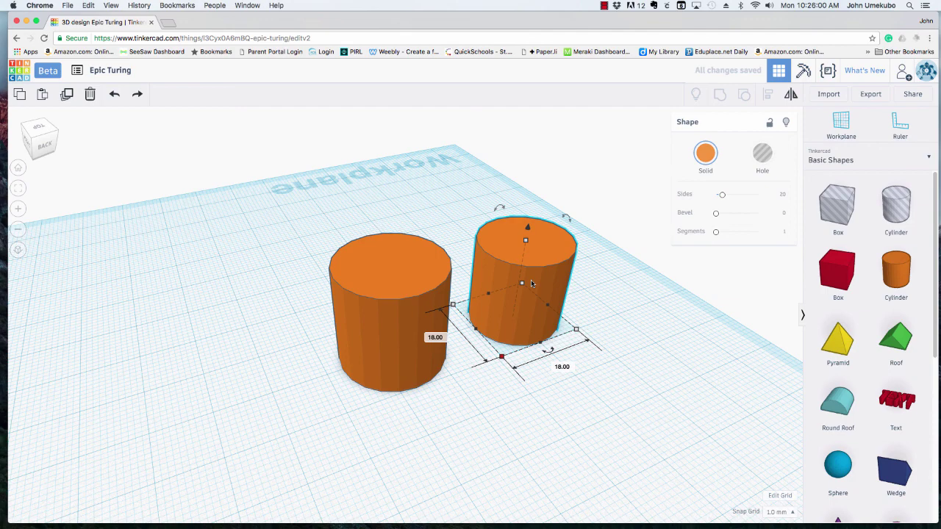
left_click_drag(525, 242, 525, 215)
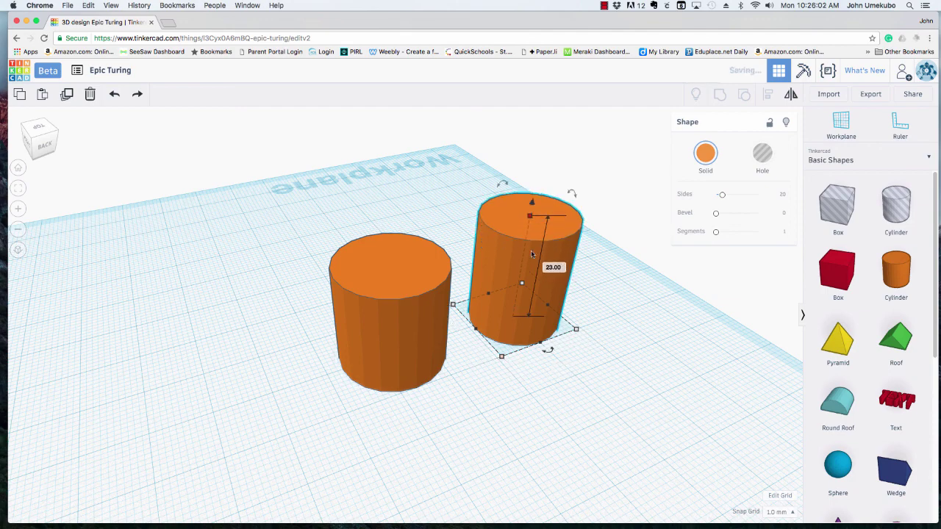
left_click_drag(506, 288, 392, 314)
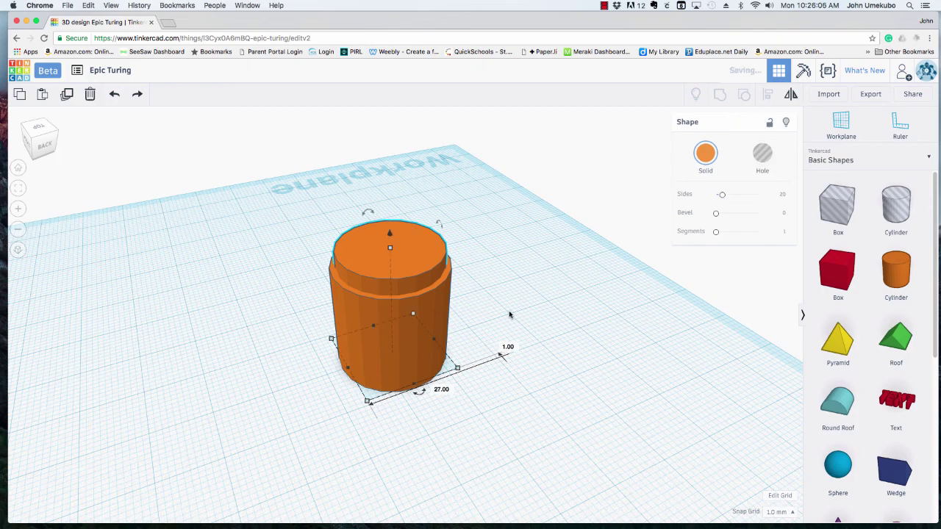
right_click_drag(507, 317, 343, 337)
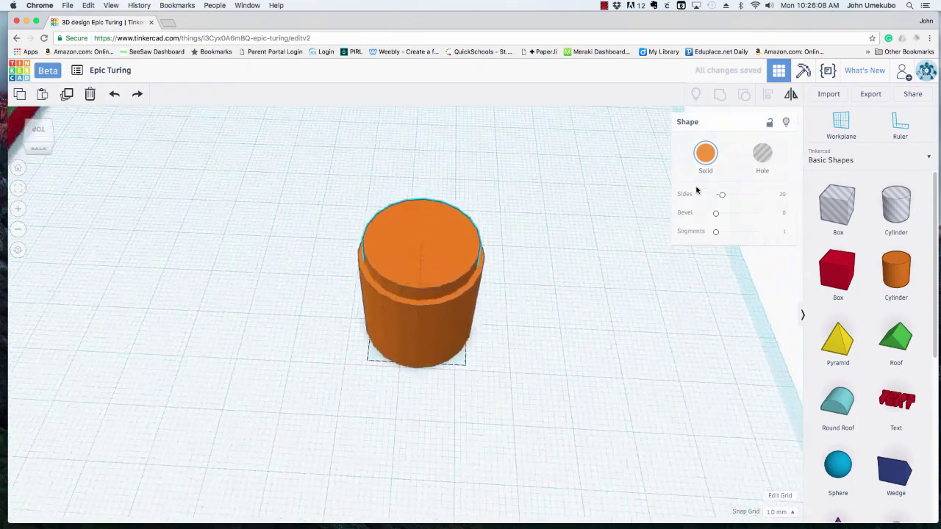
right_click_drag(587, 251, 610, 247)
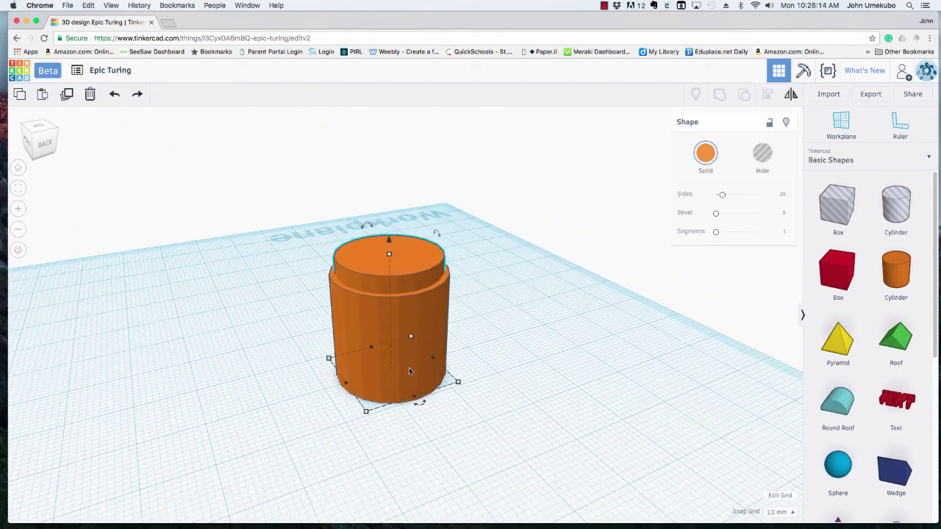
- Make the outer cylinder transparent to expose the smaller cylinder inside it
left_click(316, 291)
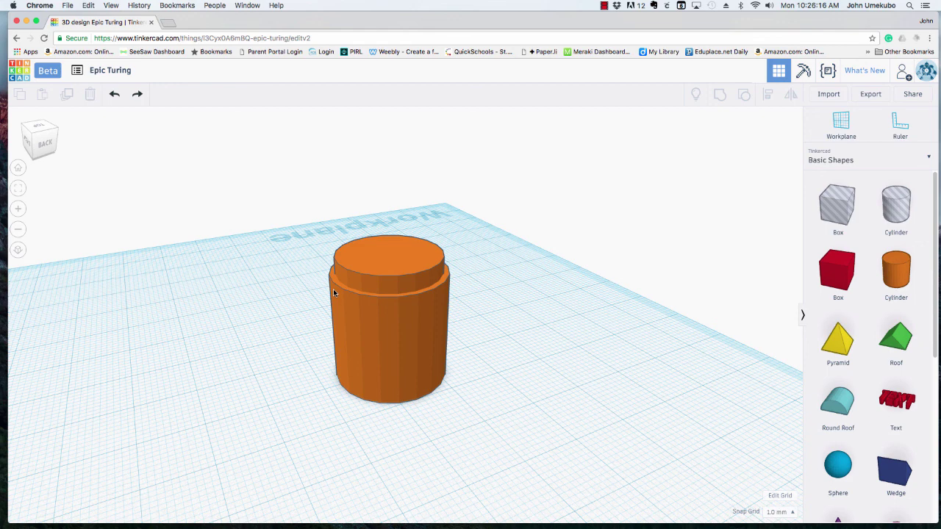
left_click(336, 295)
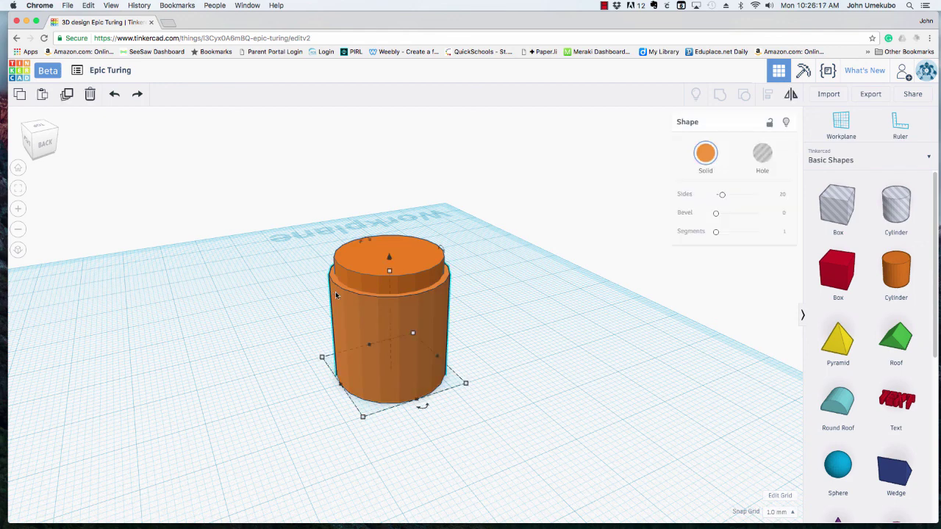
left_click(706, 156)
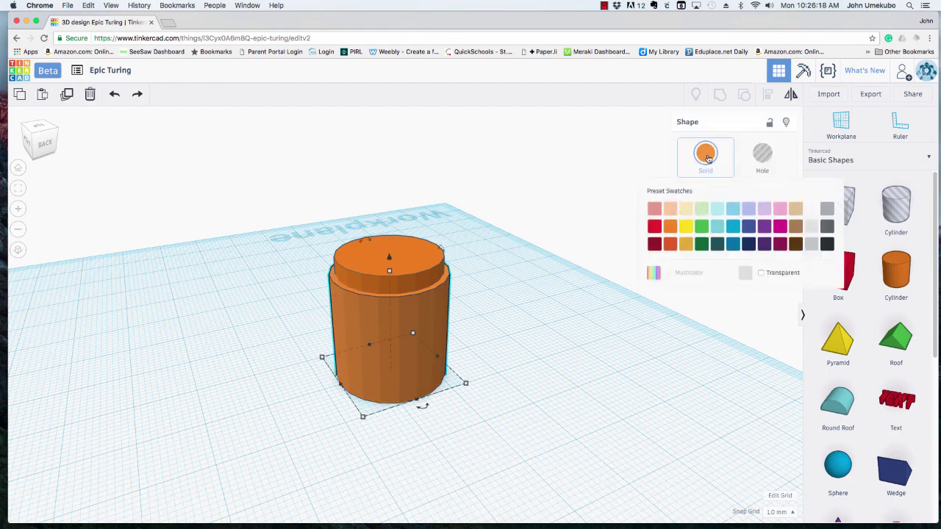
left_click(761, 273)
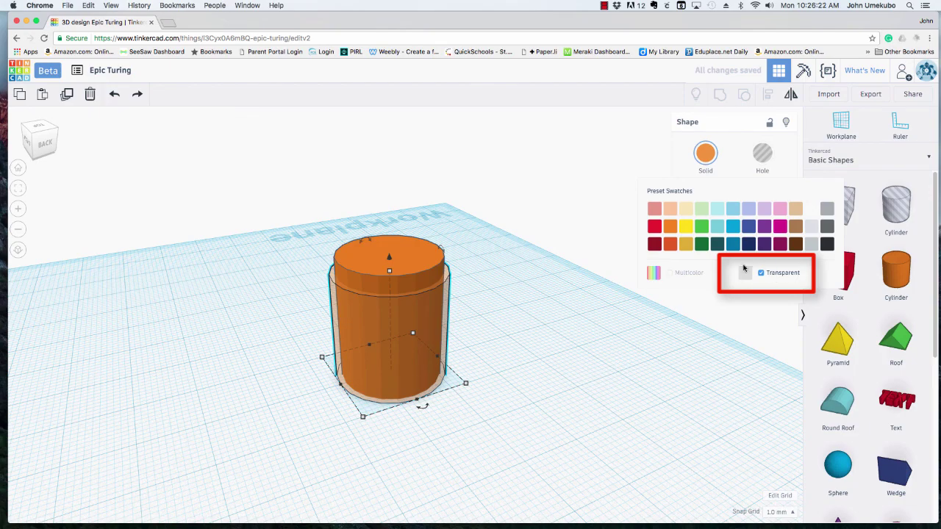
- Raise the inner cylinder 1 mm off the workplane to leave a solid floor beneath it
mouse_move(461, 358)
right_mouse_down()
mouse_move(500, 286)
mouse_move(490, 351)
mouse_move(471, 364)
right_mouse_up()
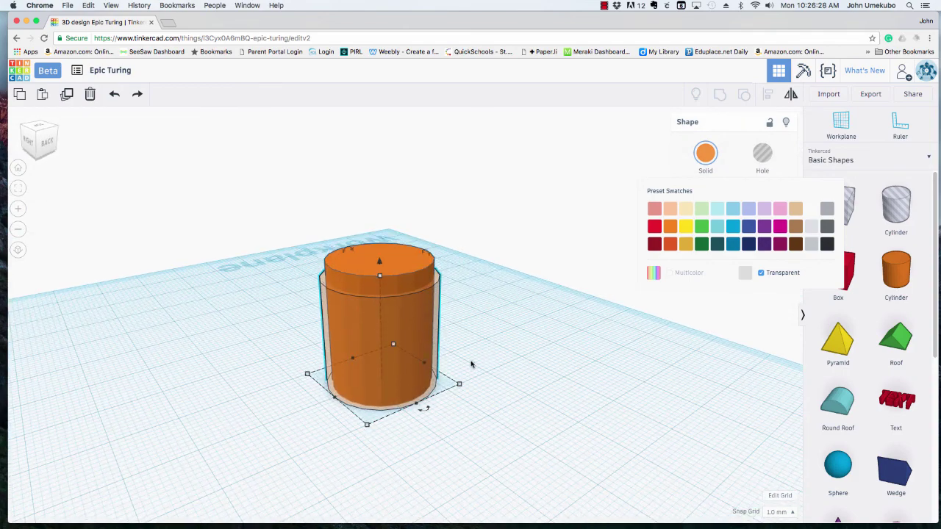
scroll(385, 381, "up", 5)
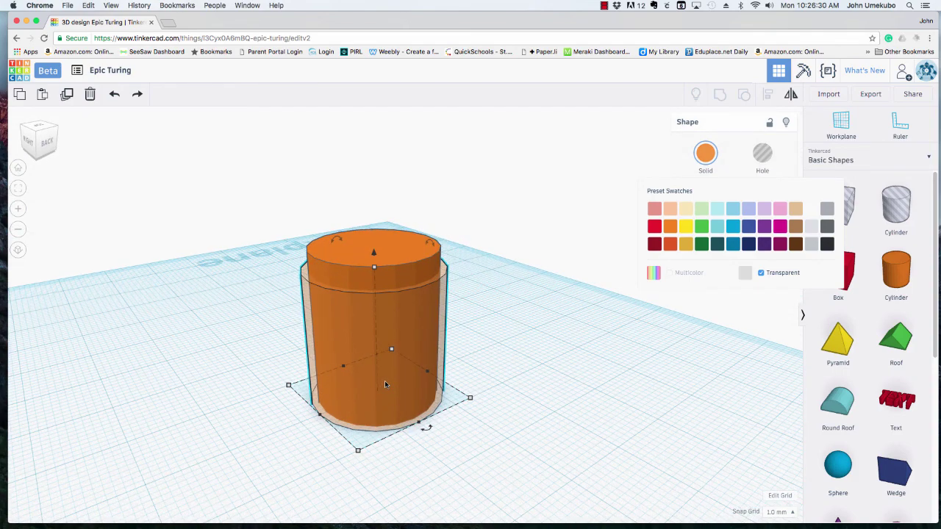
right_click_drag(402, 375, 460, 412)
left_click(371, 227)
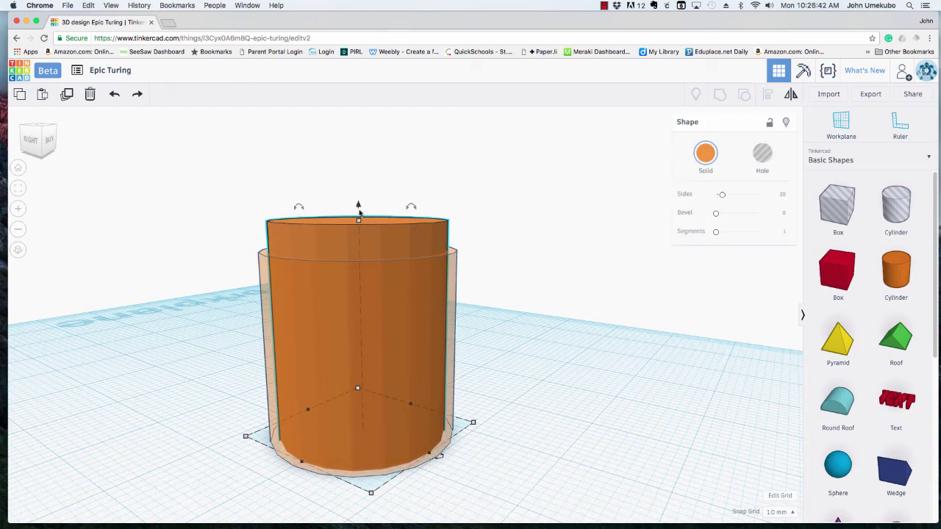
left_click_drag(360, 199, 358, 196)
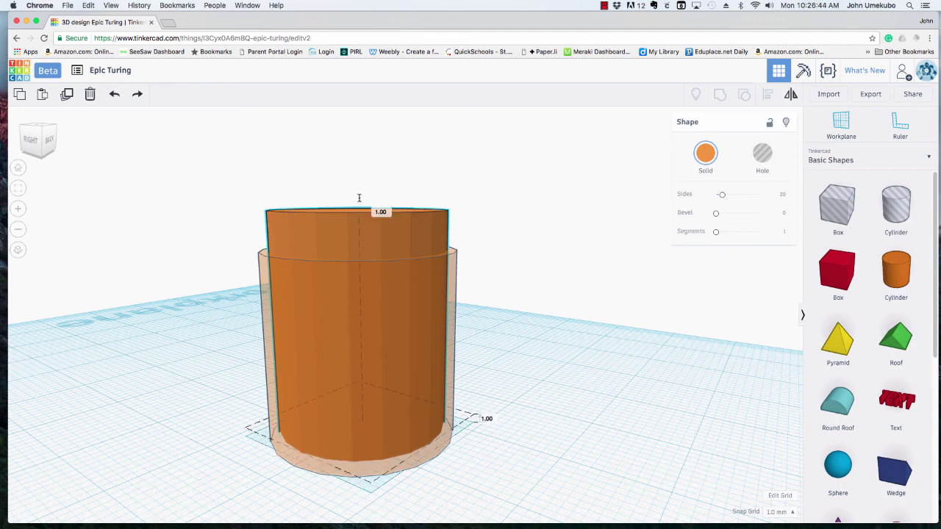
left_click(463, 460)
right_click_drag(463, 470, 469, 207)
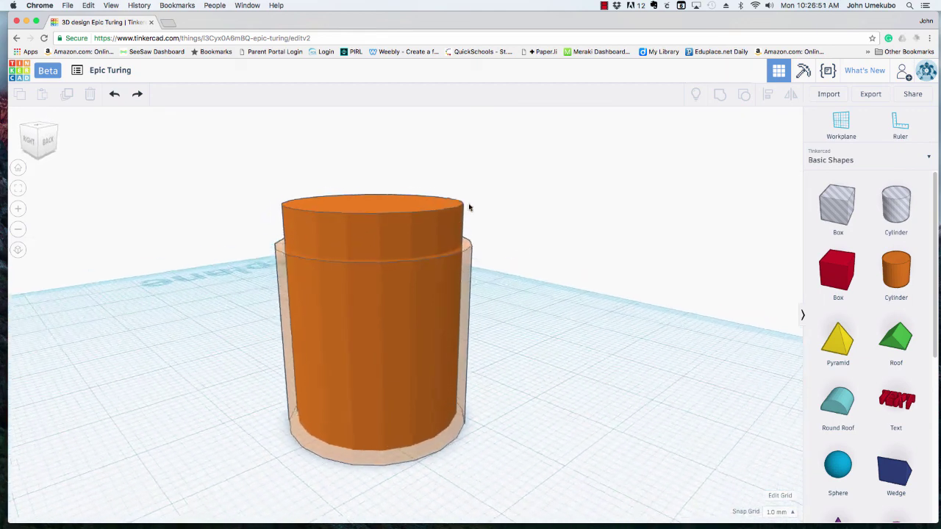
- Turn the inner cylinder into a hole and group it with the outer cylinder to hollow out a cup
left_click(363, 215)
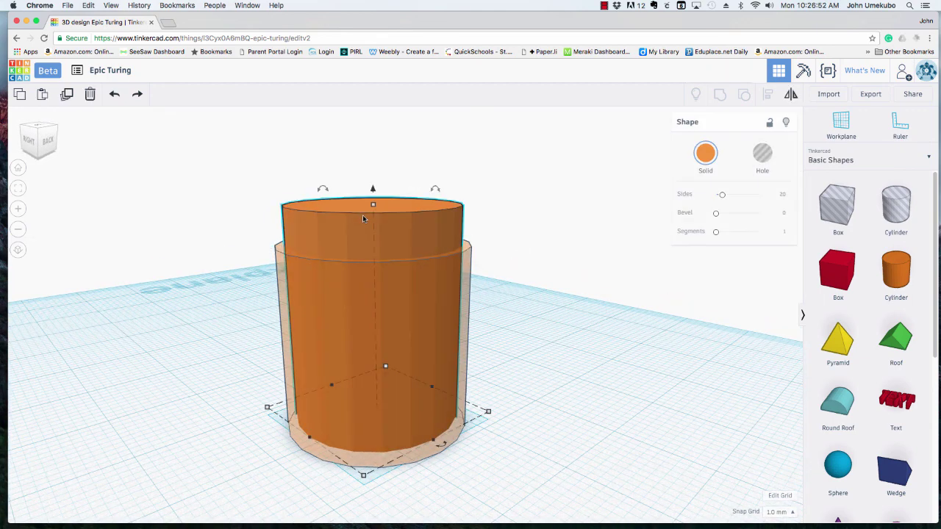
left_click(760, 155)
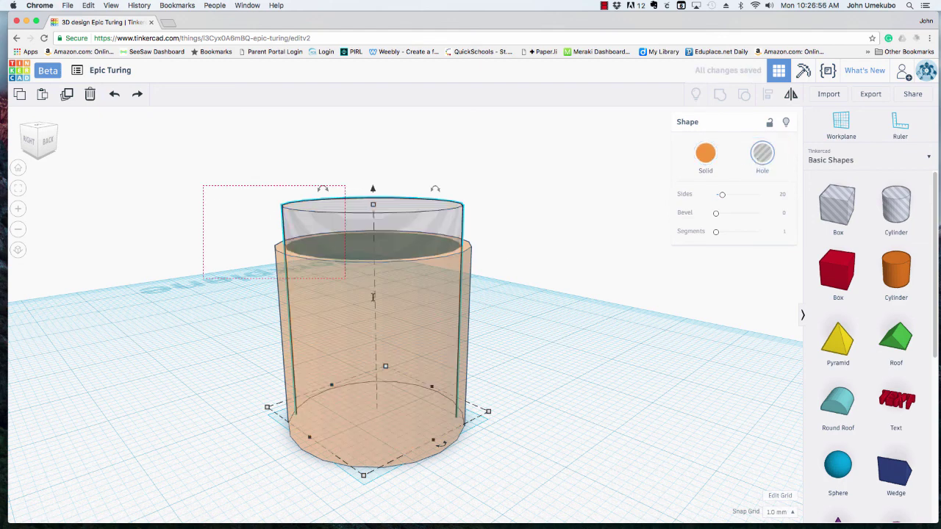
left_click_drag(373, 297, 496, 352)
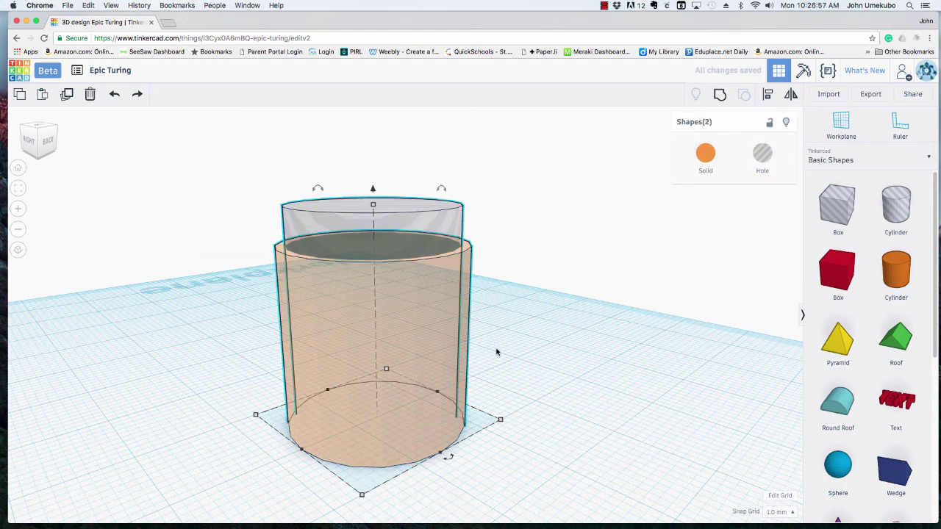
left_click(721, 96)
left_click(511, 296)
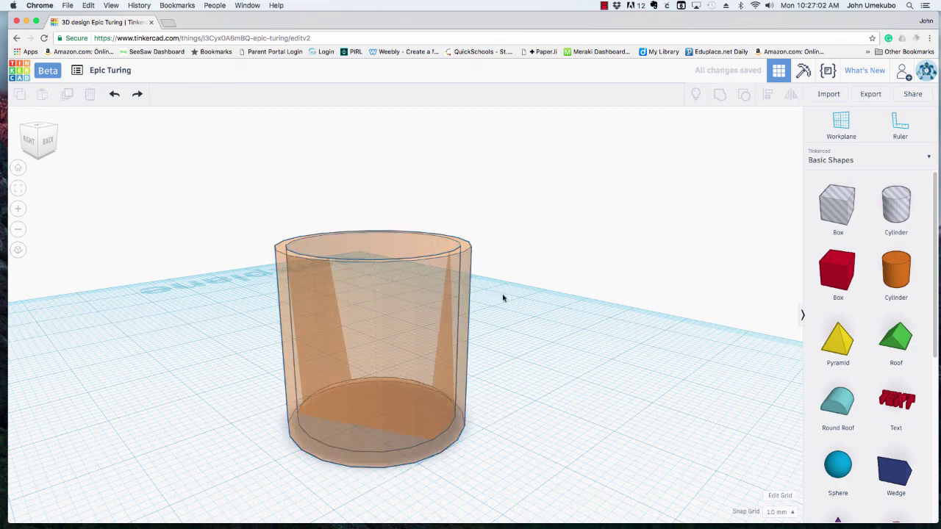
- Turn off transparency for the hollowed cup
left_click(436, 292)
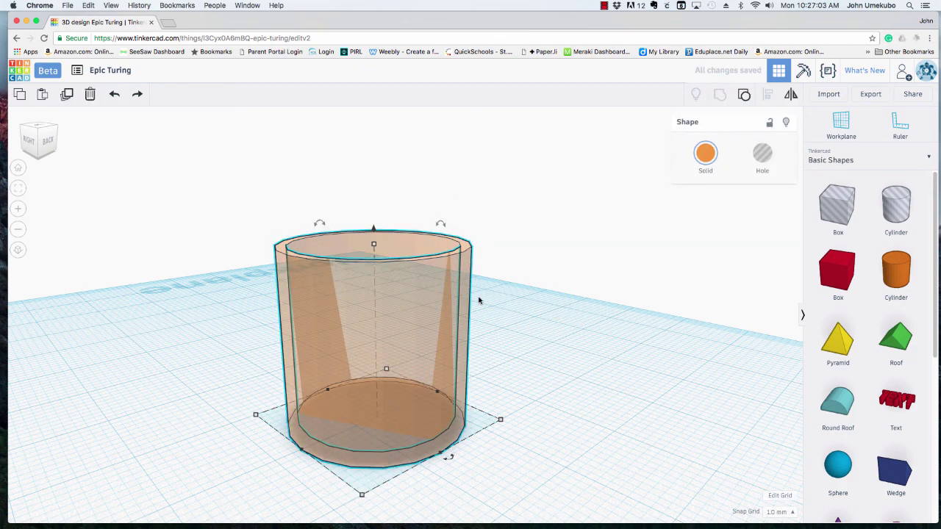
left_click(705, 153)
left_click(761, 272)
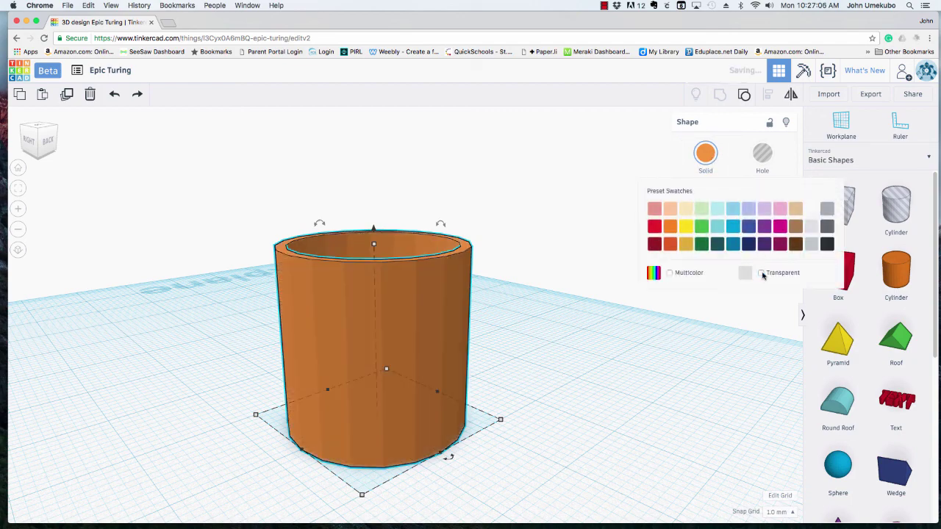
right_click_drag(514, 276, 494, 333)
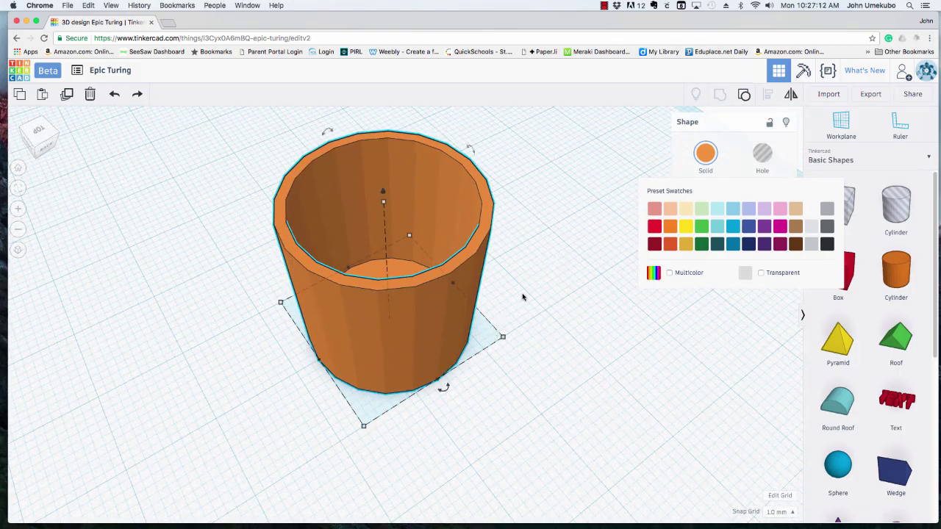